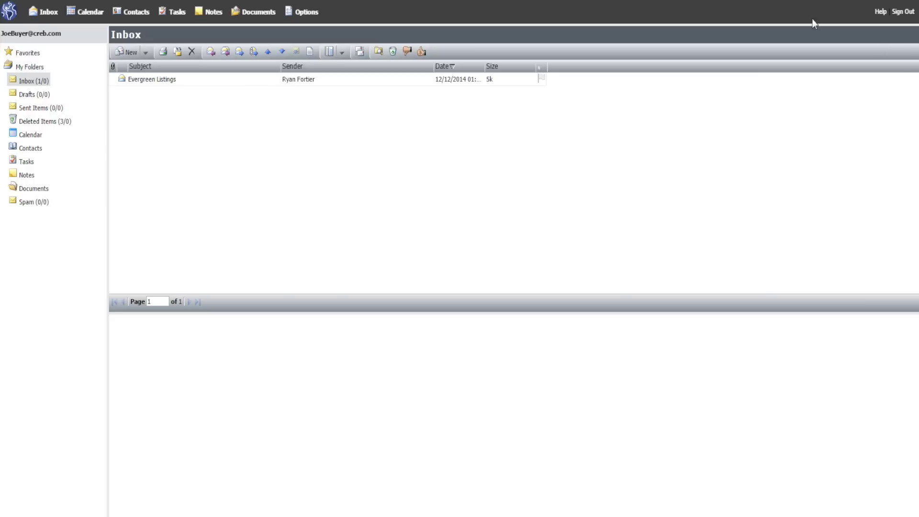
# - Open the Evergreen Listings message in the CREB webmail Inbox
pyautogui.click(171, 81)
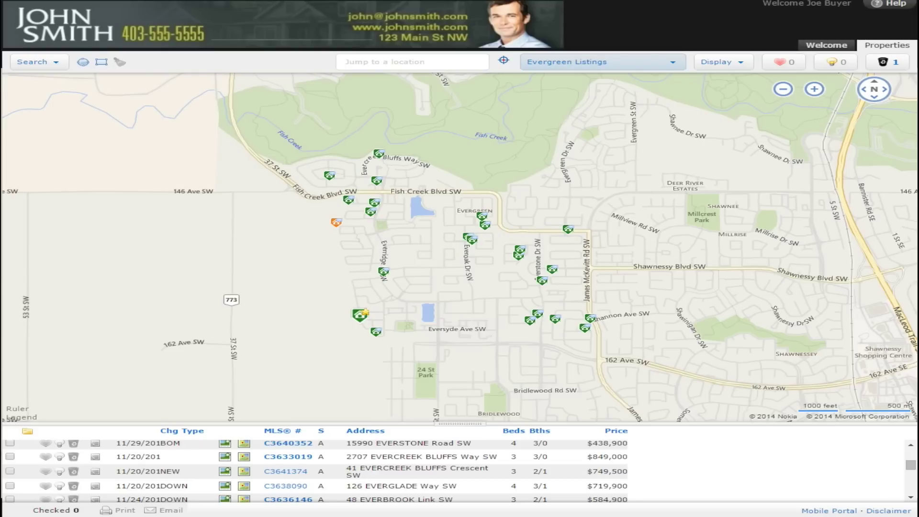
pyautogui.click(743, 67)
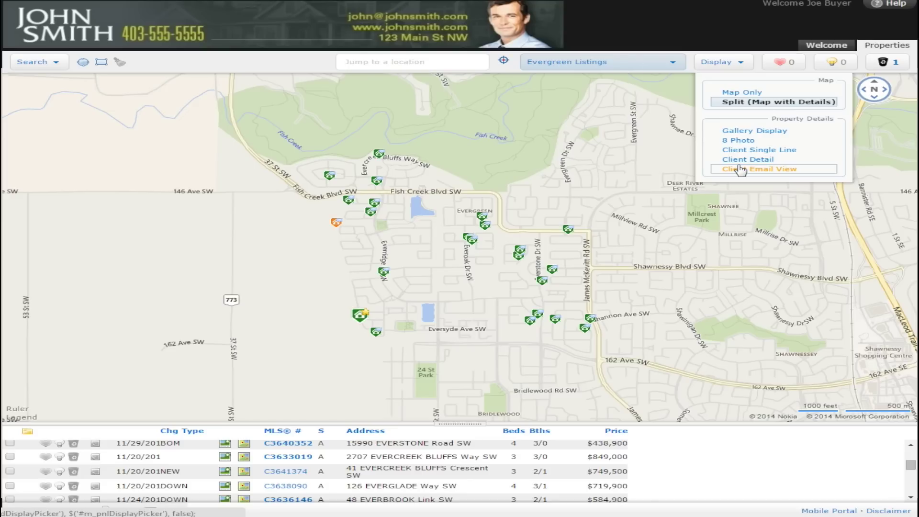
pyautogui.click(753, 94)
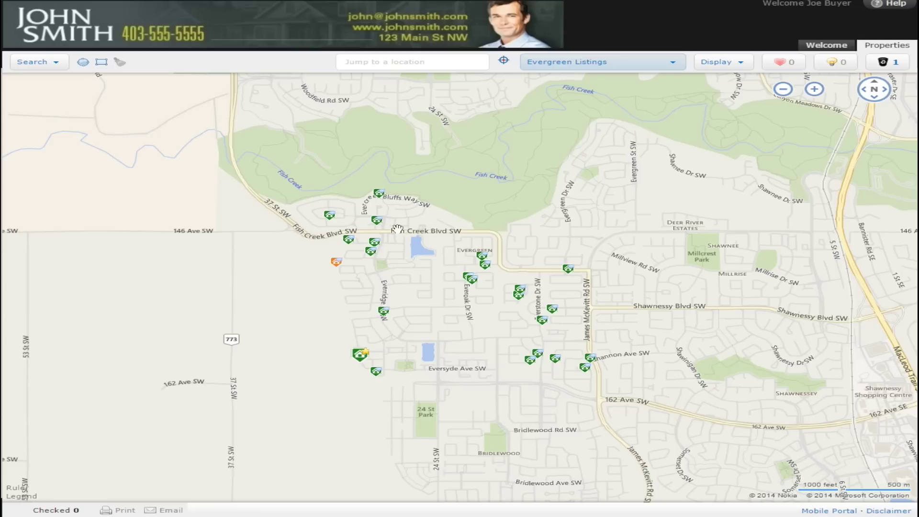
pyautogui.moveTo(386, 229)
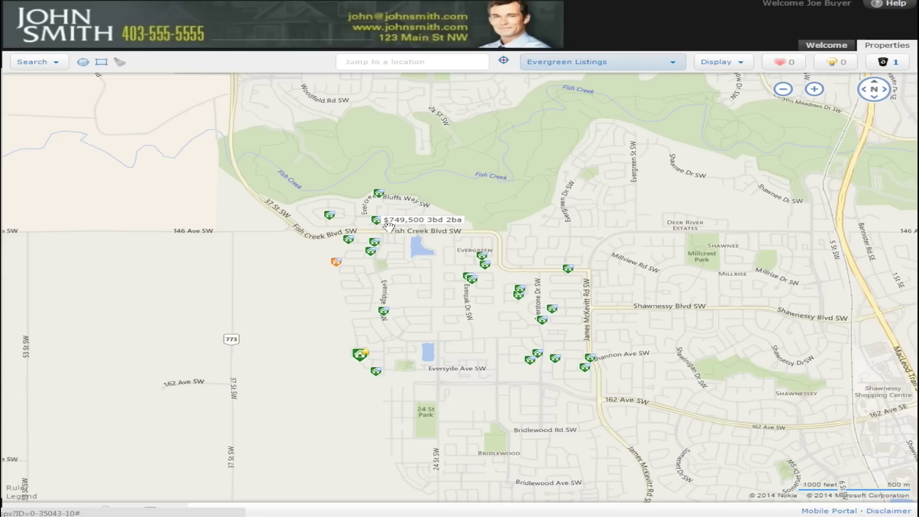
pyautogui.click(388, 226)
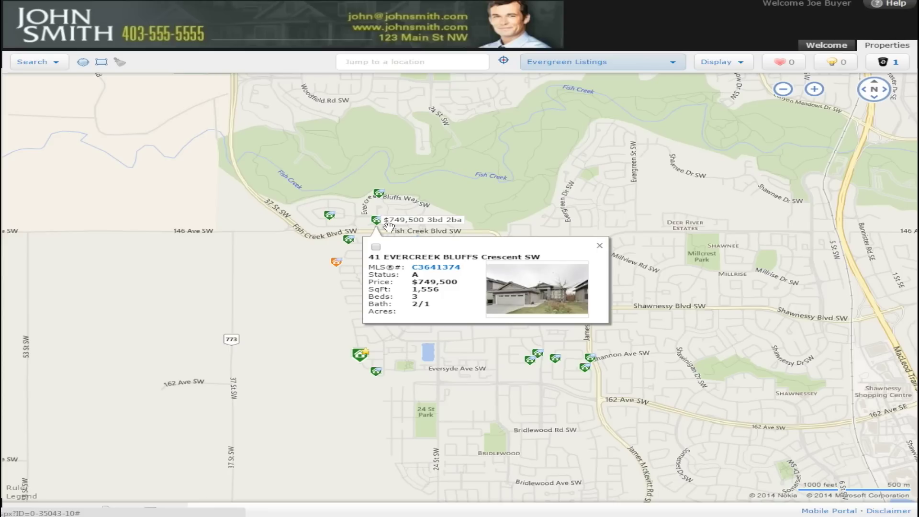
pyautogui.click(783, 89)
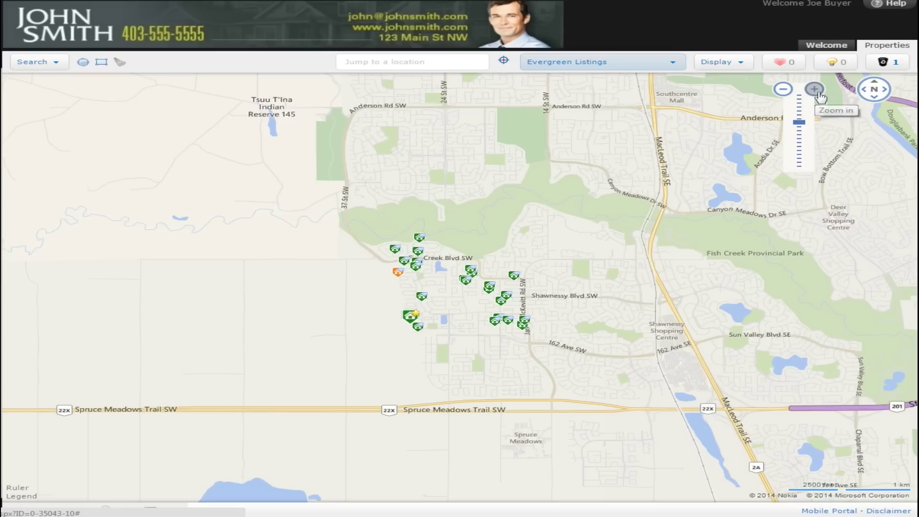
pyautogui.click(817, 94)
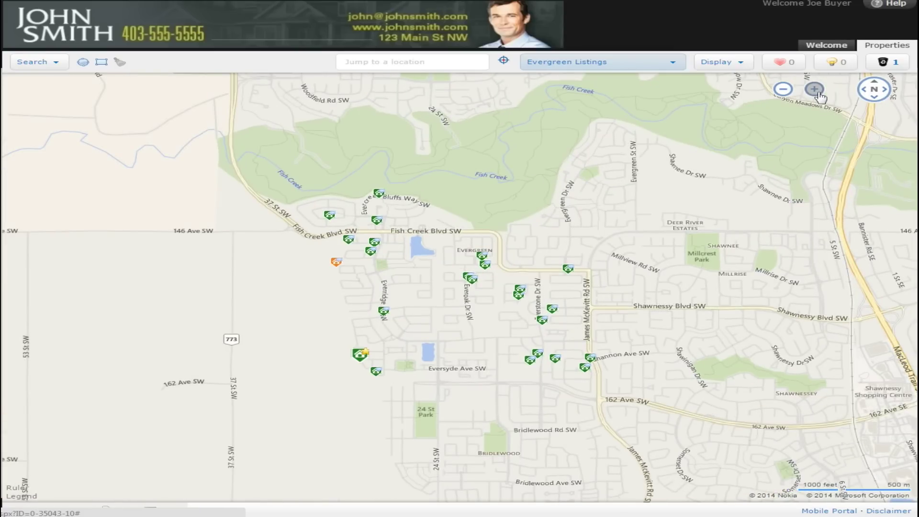
pyautogui.scroll(-1, 820, 96)
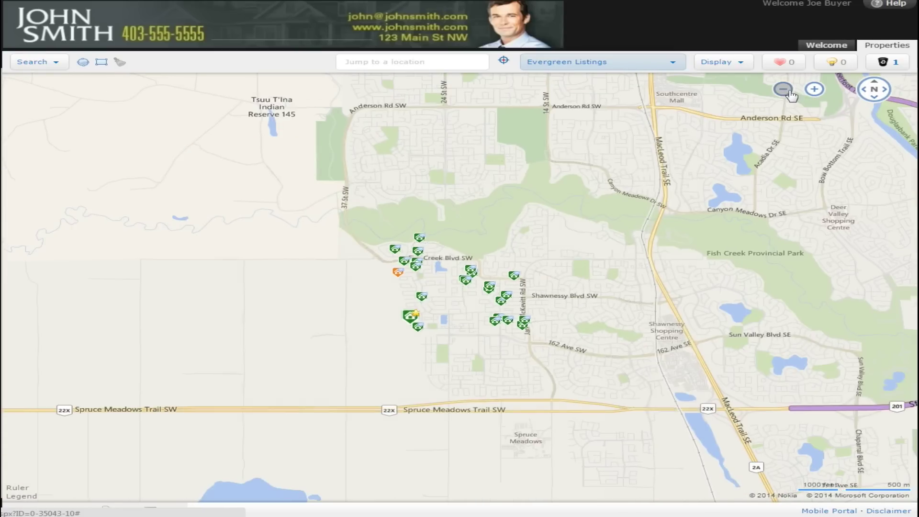
pyautogui.click(819, 94)
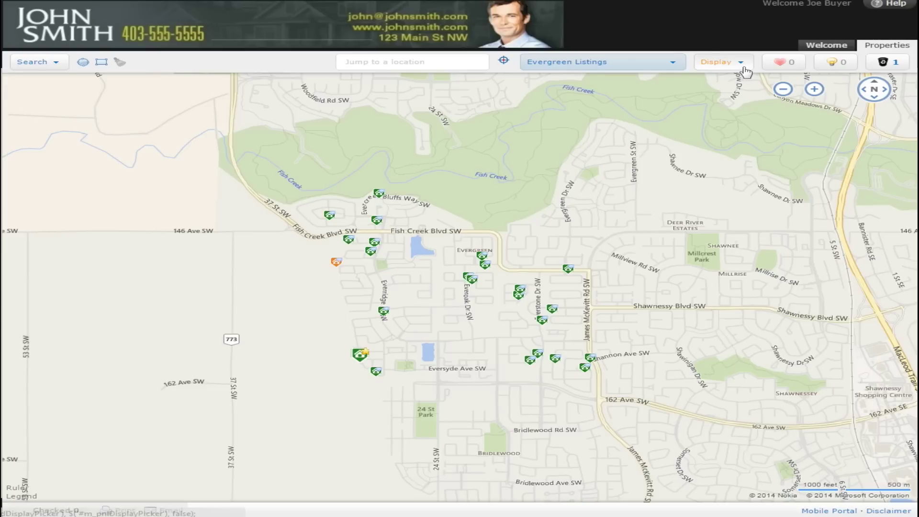
pyautogui.click(741, 64)
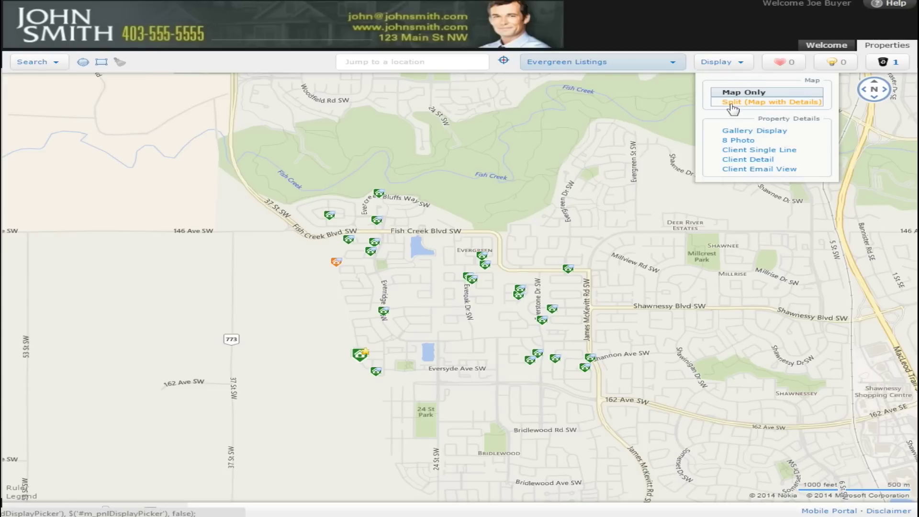
pyautogui.click(733, 103)
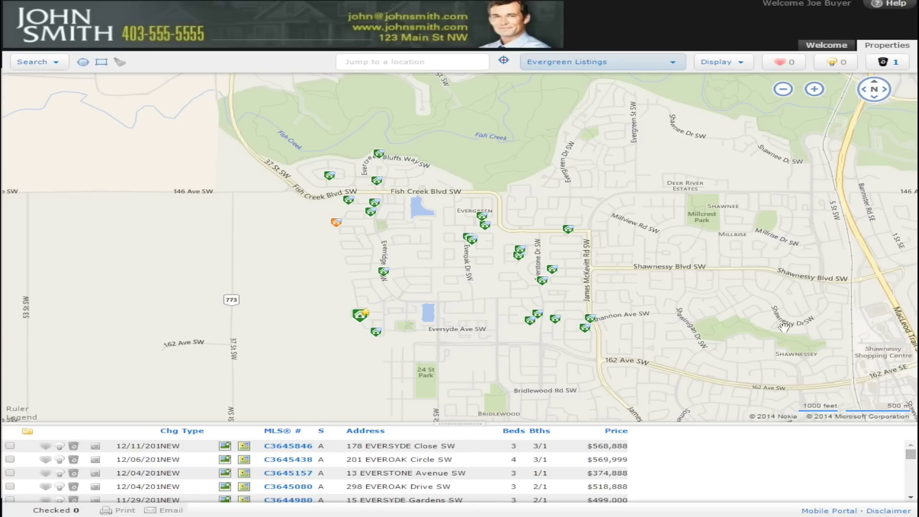
# - Open full details for listing C3645846 and browse its photos, ending with a slideshow
pyautogui.click(289, 446)
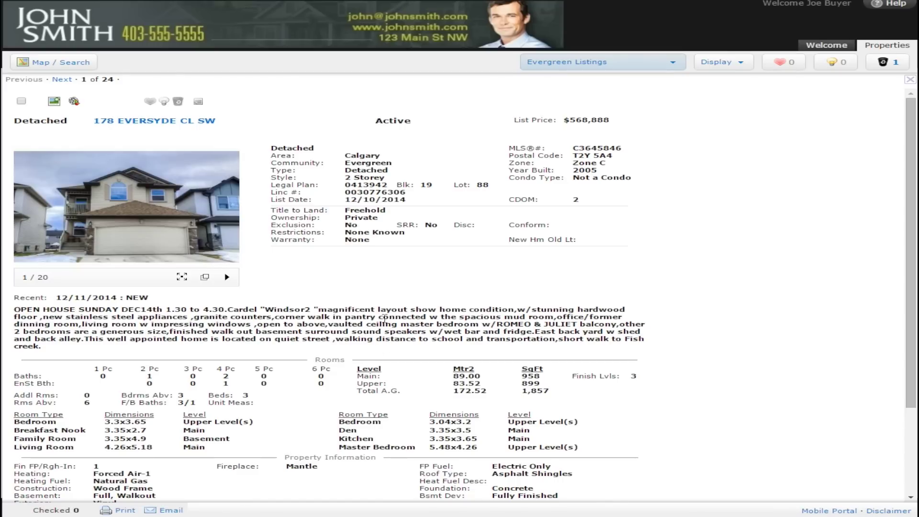
pyautogui.click(228, 216)
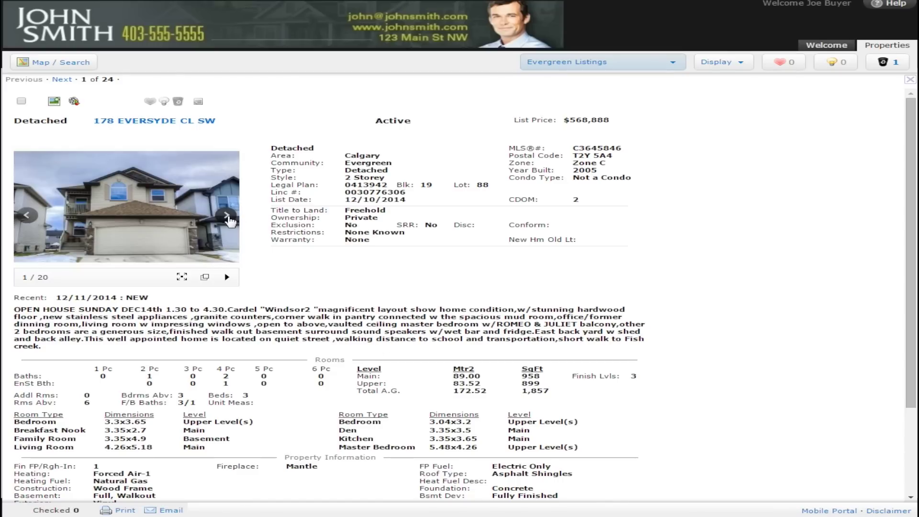
pyautogui.click(228, 217)
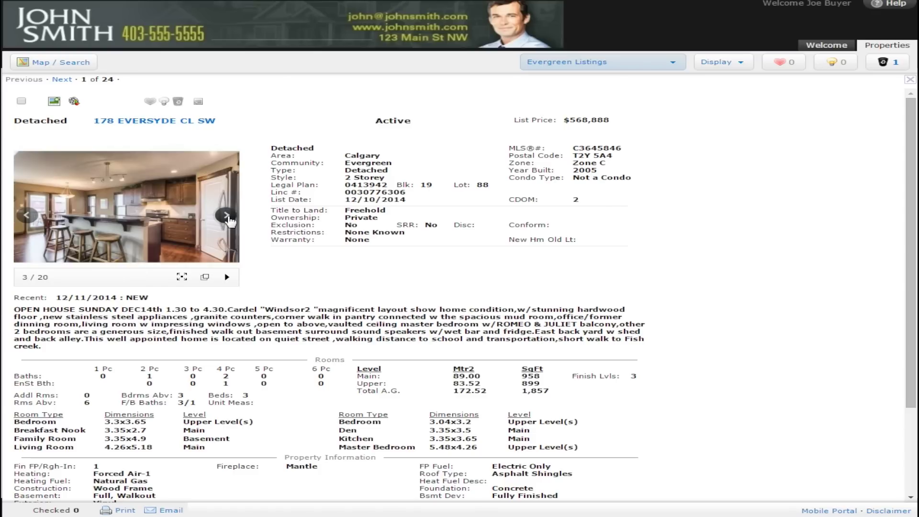
pyautogui.click(227, 216)
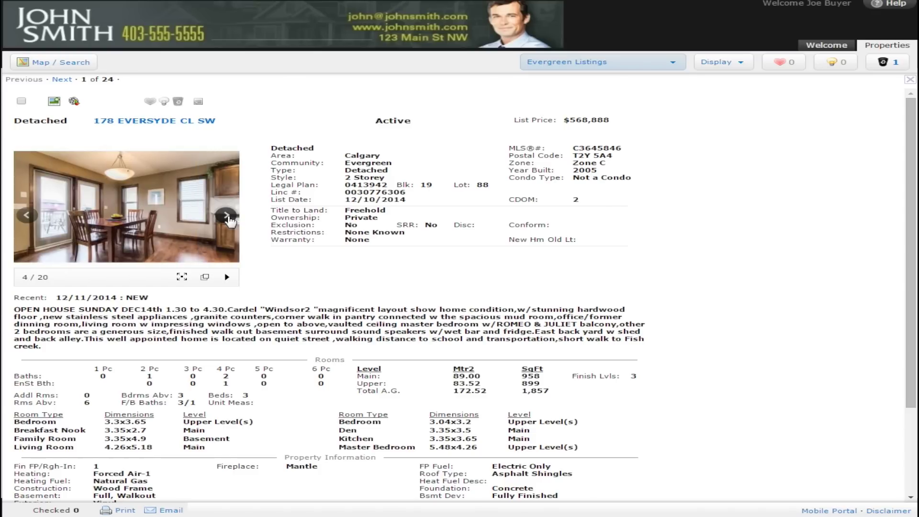
pyautogui.click(227, 277)
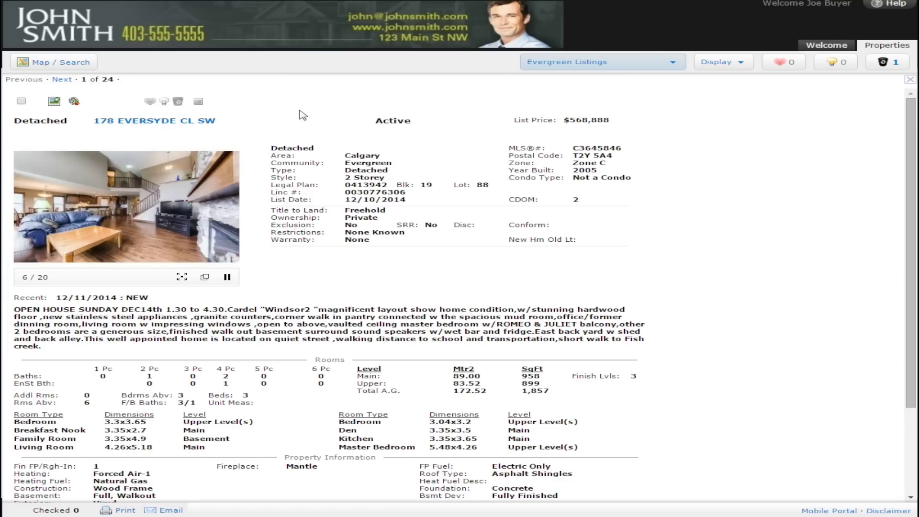
pyautogui.click(64, 80)
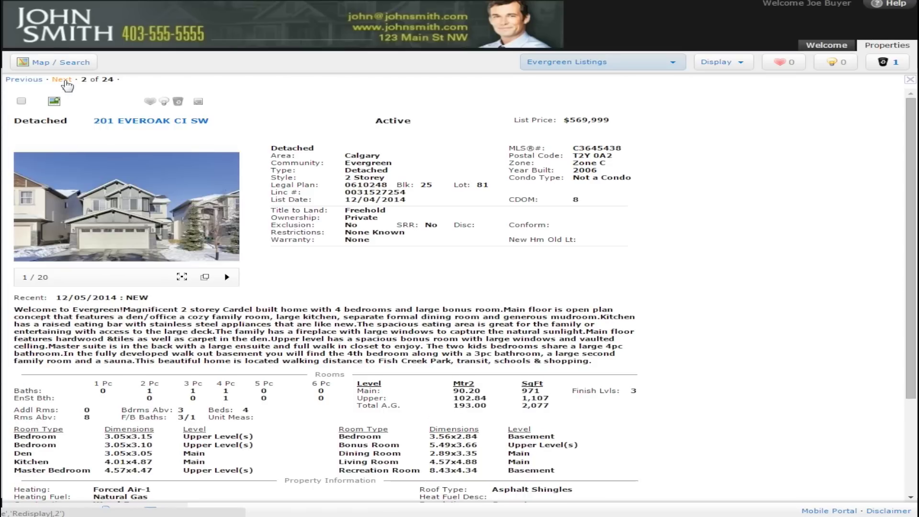
pyautogui.click(65, 80)
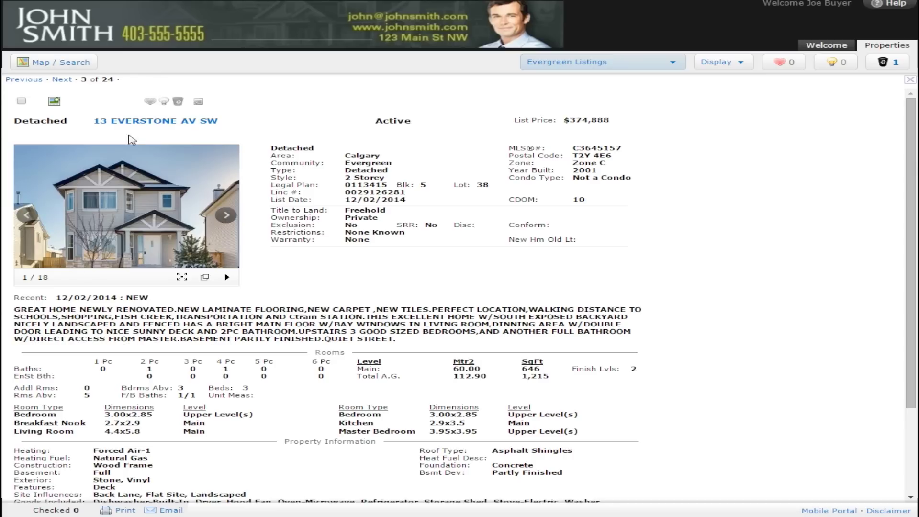
pyautogui.click(156, 101)
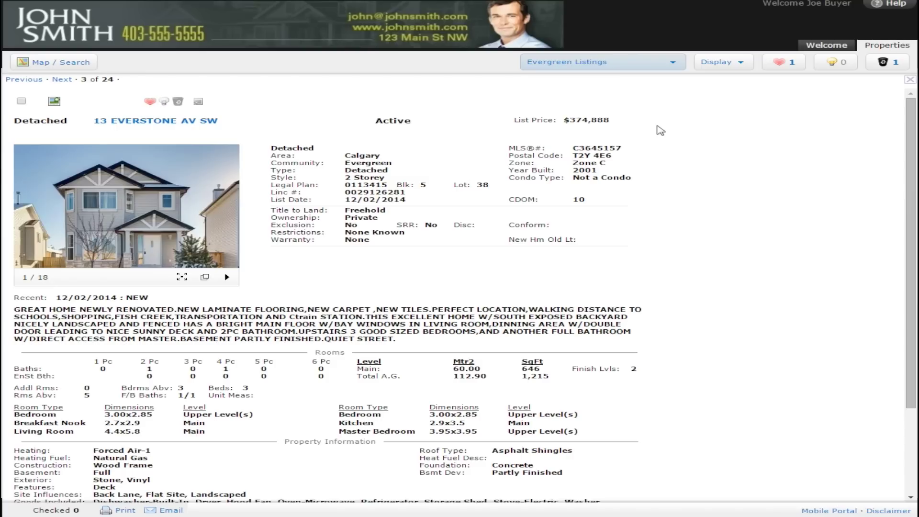
pyautogui.click(798, 67)
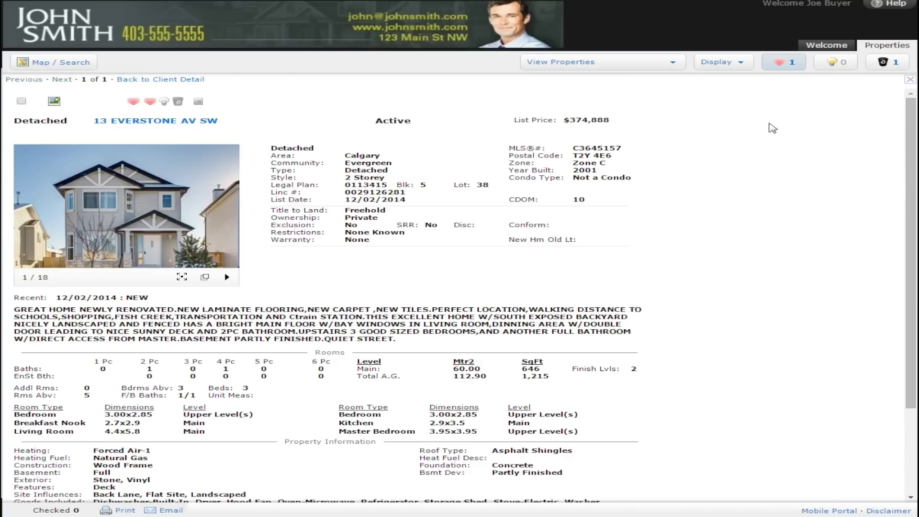
pyautogui.click(198, 102)
pyautogui.write('I like the kitchen.')
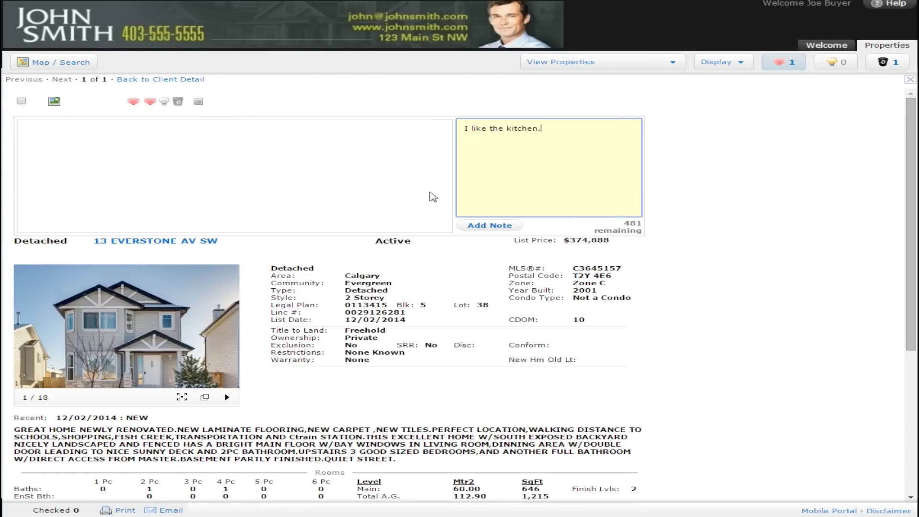
pyautogui.click(489, 226)
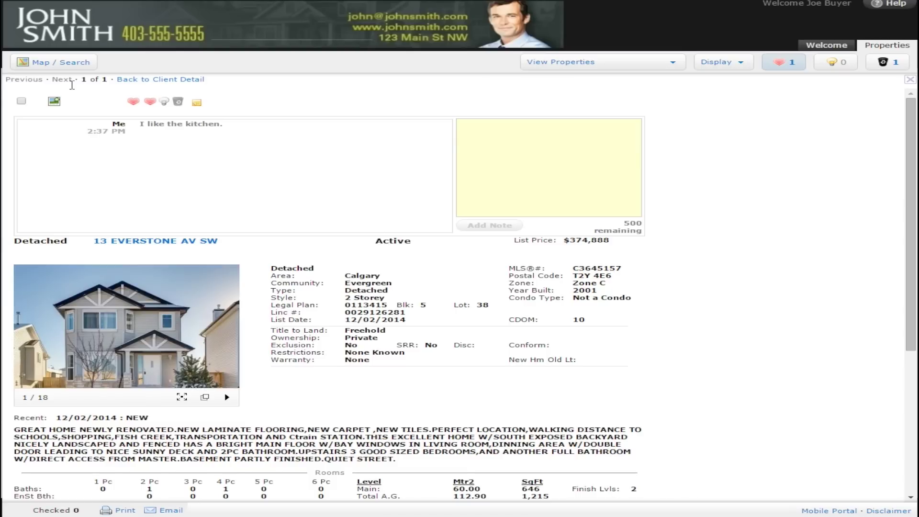
pyautogui.click(179, 101)
pyautogui.click(36, 69)
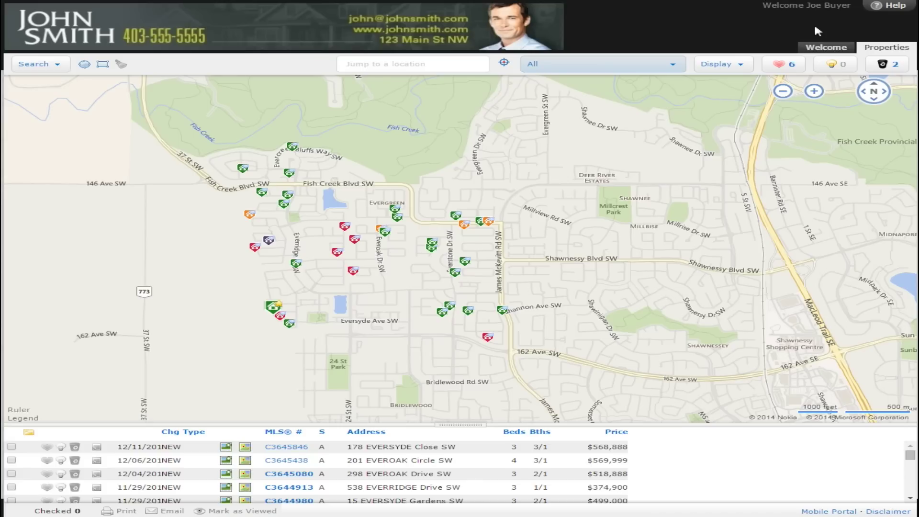
pyautogui.click(837, 56)
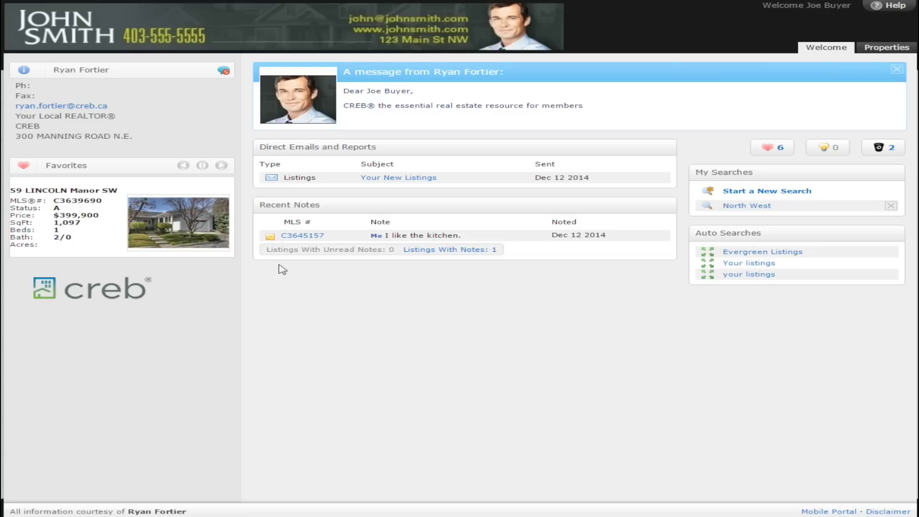
pyautogui.click(229, 165)
pyautogui.click(229, 165)
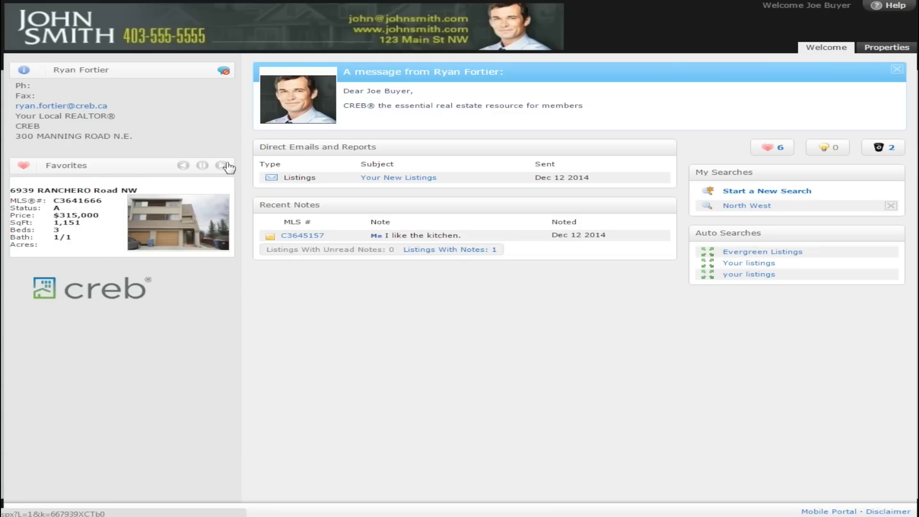
pyautogui.click(230, 164)
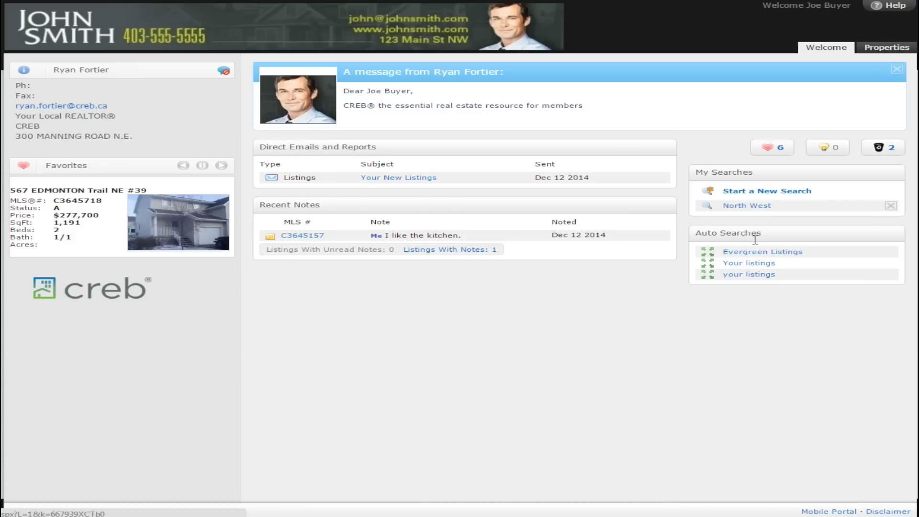
# - Search for homes priced $400,000–$500,000 with 3 to 4 bedrooms
pyautogui.click(764, 192)
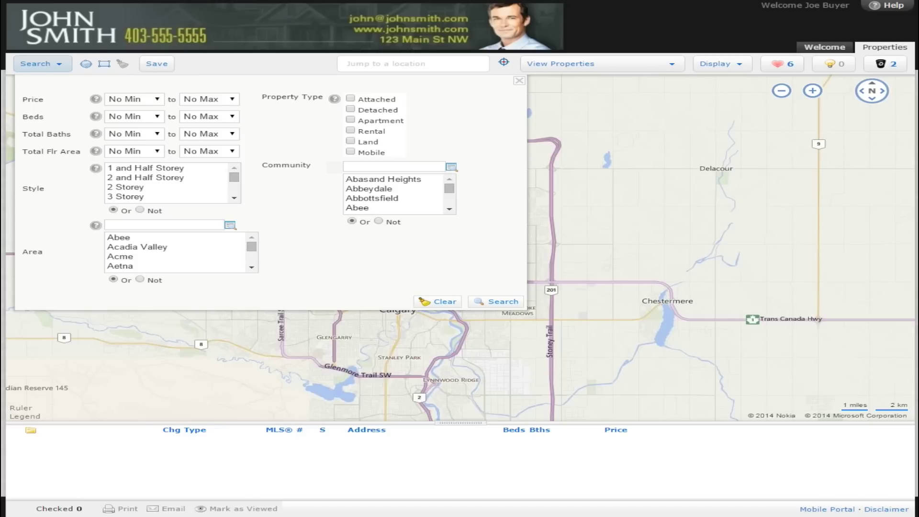
pyautogui.click(136, 101)
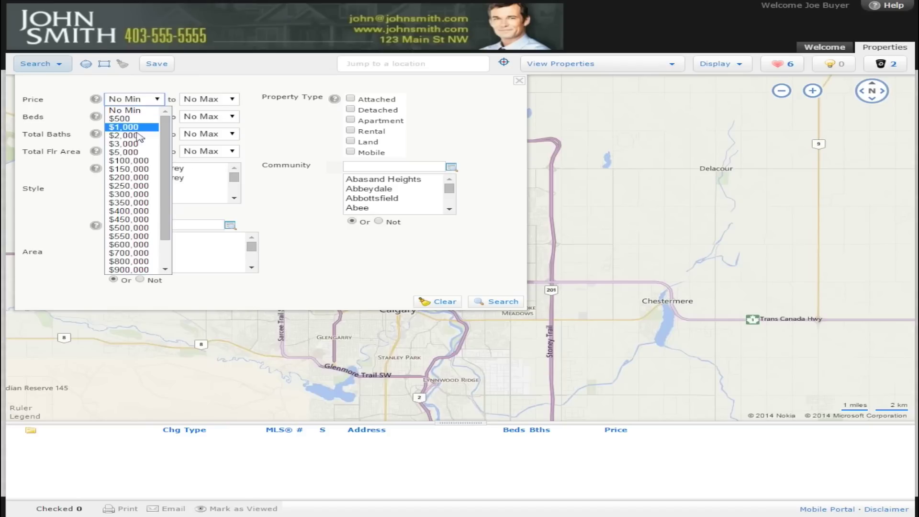
pyautogui.click(130, 211)
pyautogui.click(209, 99)
pyautogui.click(201, 182)
pyautogui.click(134, 116)
pyautogui.click(144, 153)
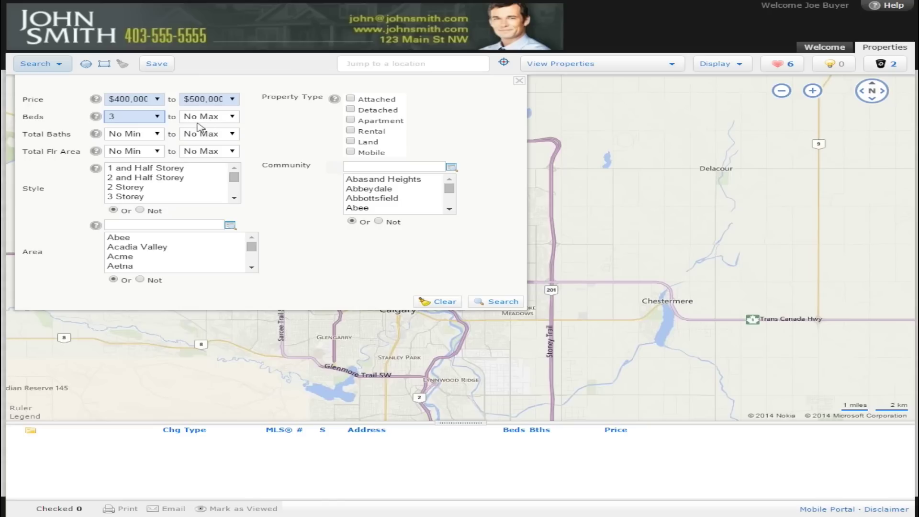
pyautogui.click(204, 117)
pyautogui.click(194, 160)
pyautogui.click(517, 305)
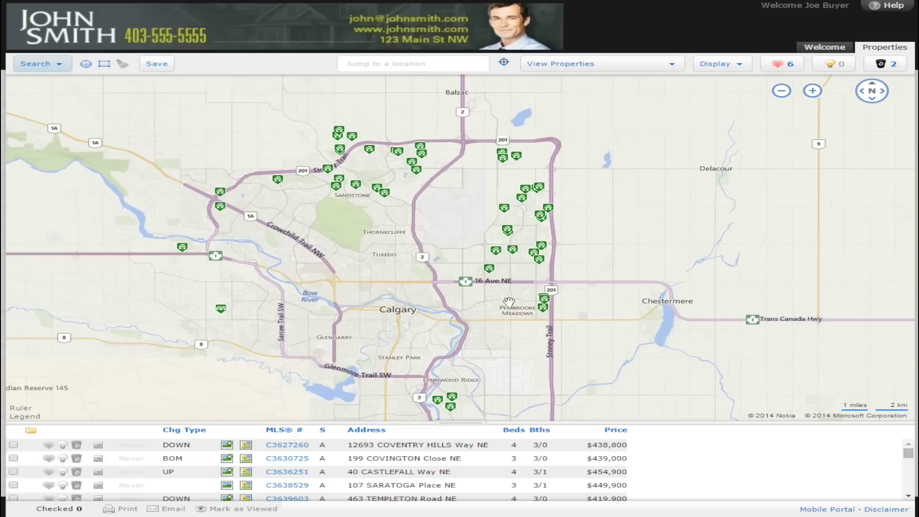
# - Zoom the results map in on north Calgary
pyautogui.moveTo(383, 191)
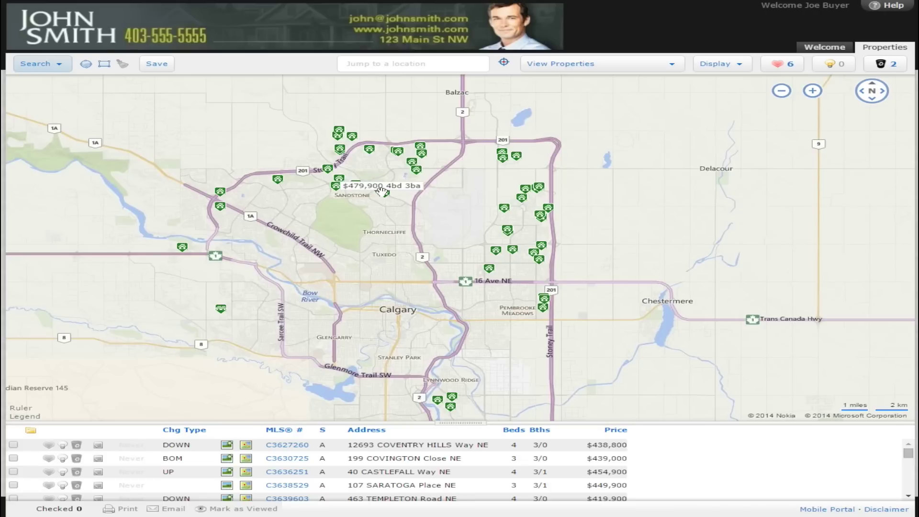
pyautogui.scroll(1, 382, 192)
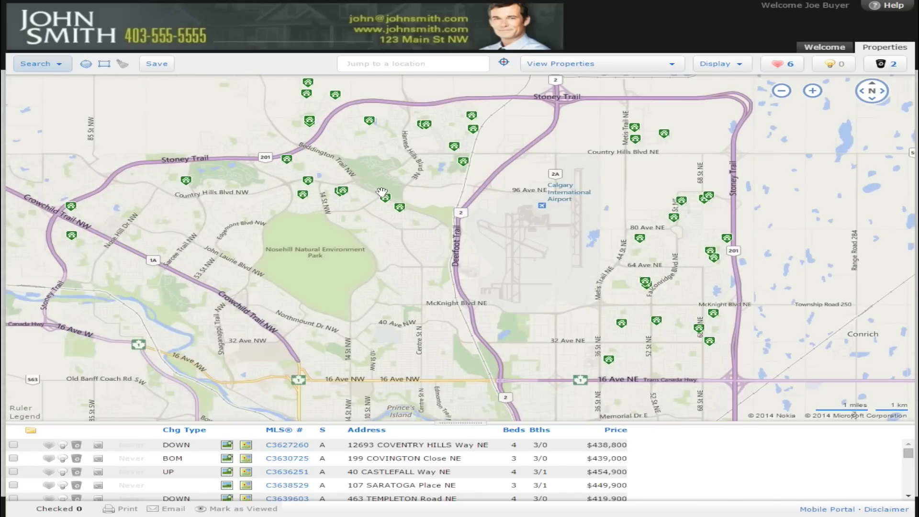
pyautogui.scroll(-1, 381, 192)
pyautogui.scroll(1, 370, 150)
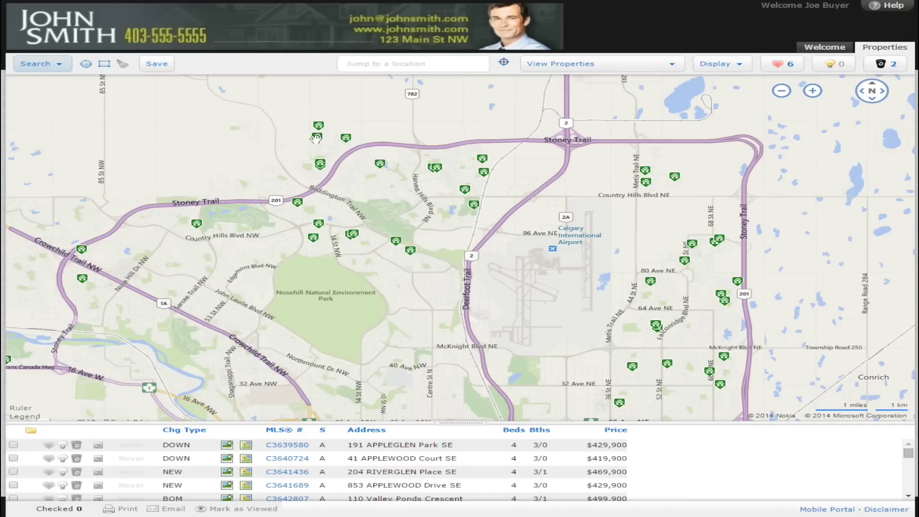
# - Draw a trial circular search area over north Calgary, then erase it
pyautogui.click(86, 64)
pyautogui.moveTo(392, 191); pyautogui.dragTo(519, 249)
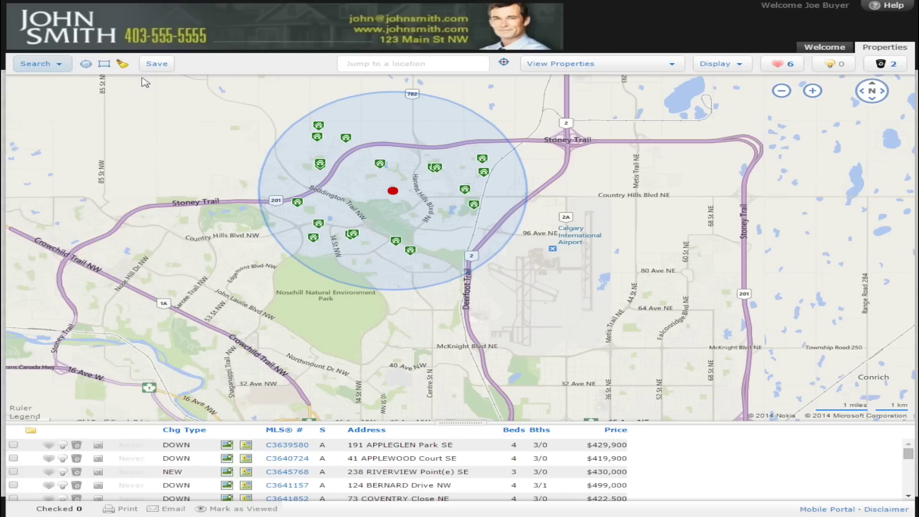
pyautogui.click(126, 65)
# - Draw a rectangular search area over north Calgary along Stoney Trail and reopen the search criteria
pyautogui.click(104, 63)
pyautogui.moveTo(269, 116)
pyautogui.mouseDown()
pyautogui.moveTo(515, 257)
pyautogui.moveTo(525, 279)
pyautogui.mouseUp()
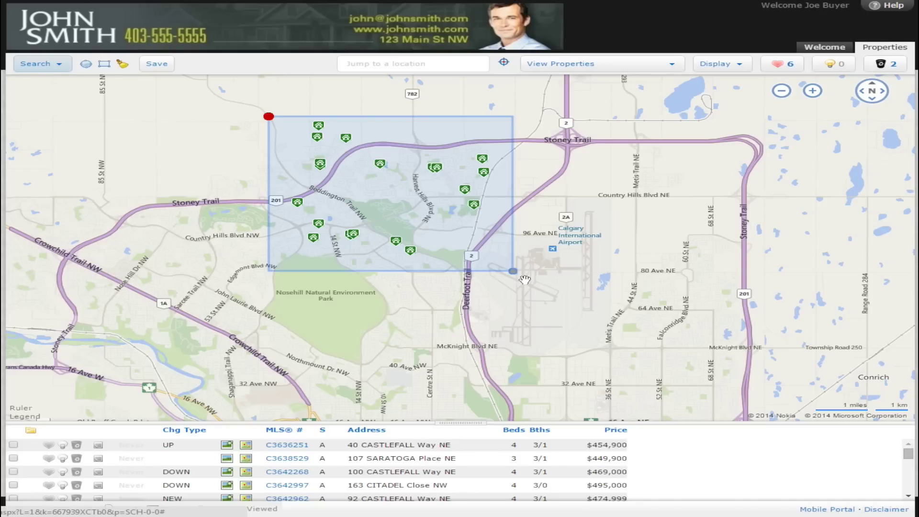
pyautogui.click(39, 64)
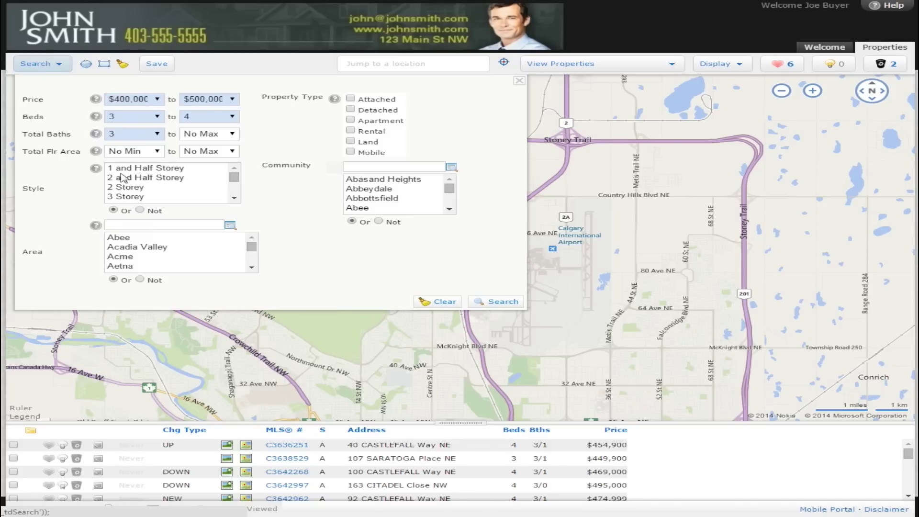
# - Filter the area results to 2 Storey style and save the search as 'North 2 Stories'
pyautogui.click(128, 187)
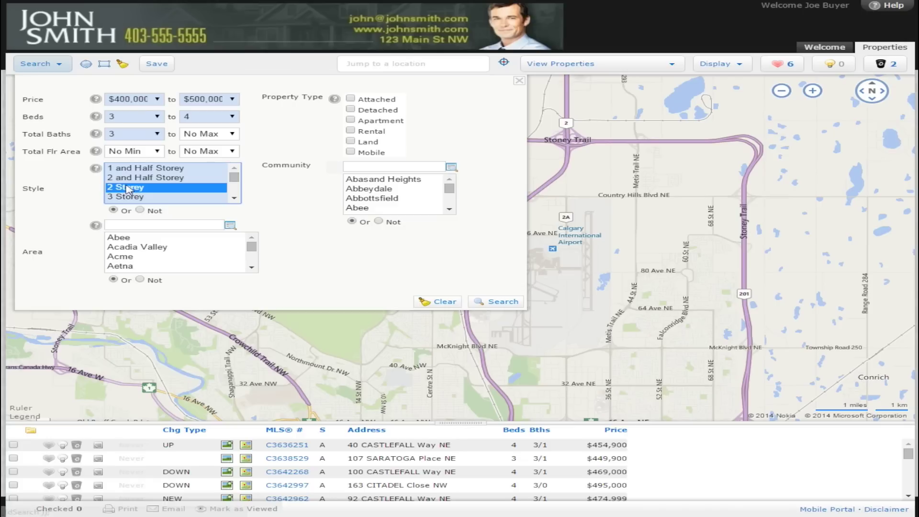
pyautogui.click(505, 307)
pyautogui.click(160, 67)
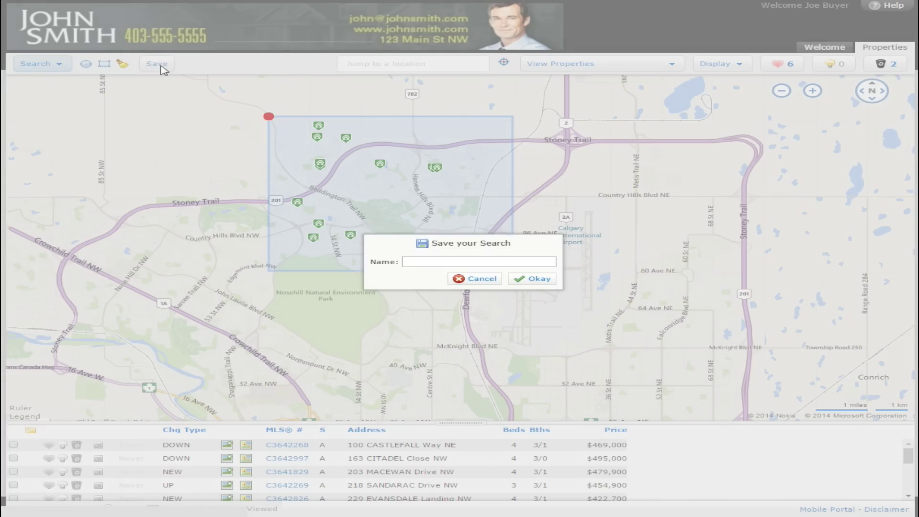
pyautogui.write('North 2 Stories')
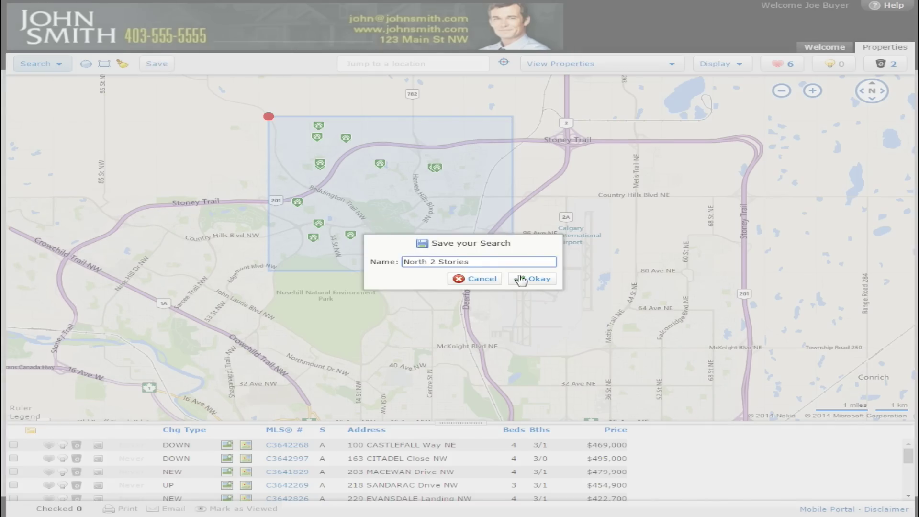
pyautogui.click(543, 285)
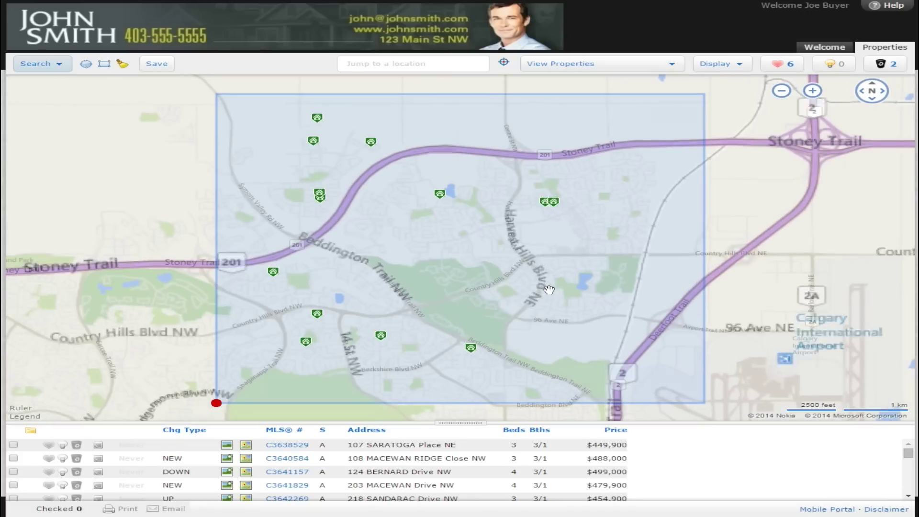